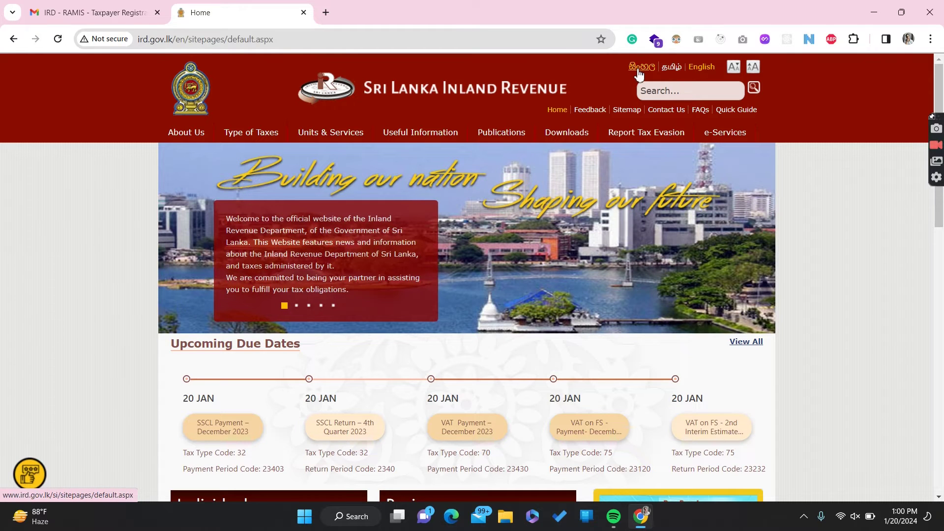
View the Inland Revenue home page in Sinhala, then return the site language to English.
click(638, 71)
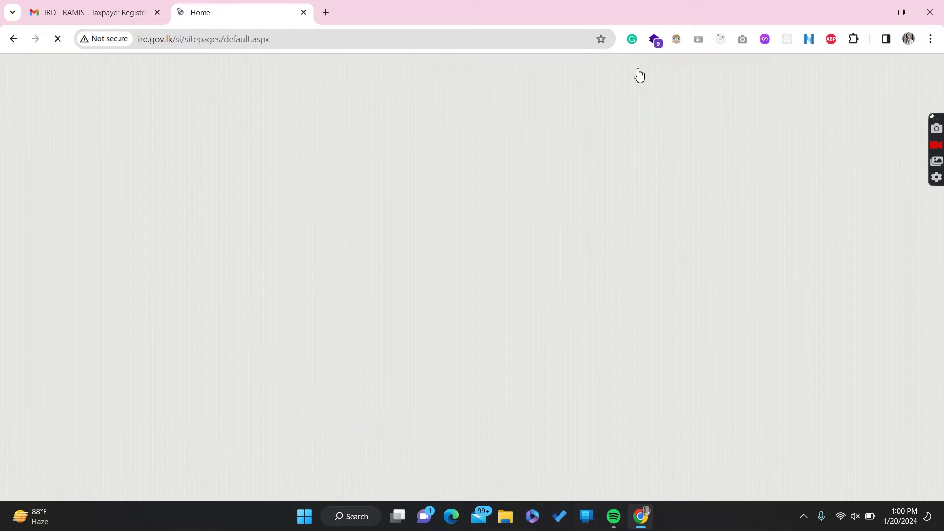
mouse_move(681, 220)
scroll(502, 310, down, 5)
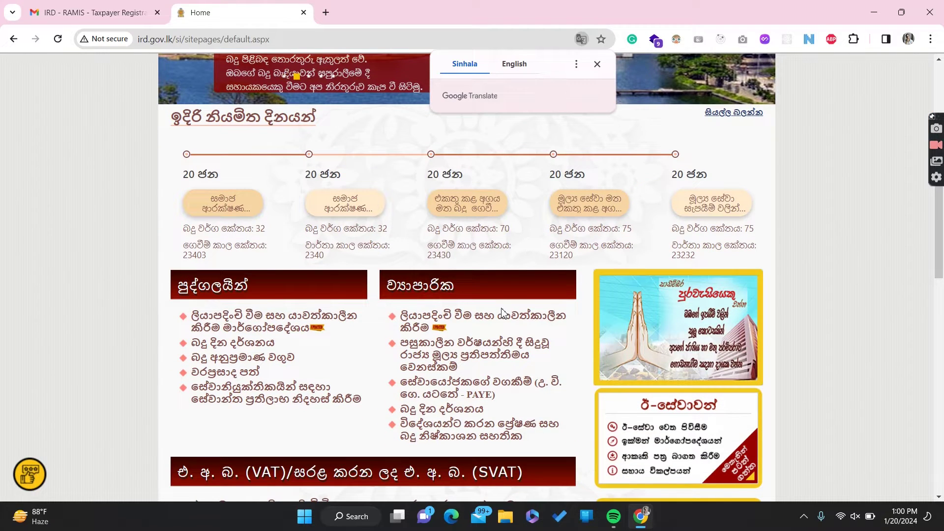
scroll(503, 313, down, 7)
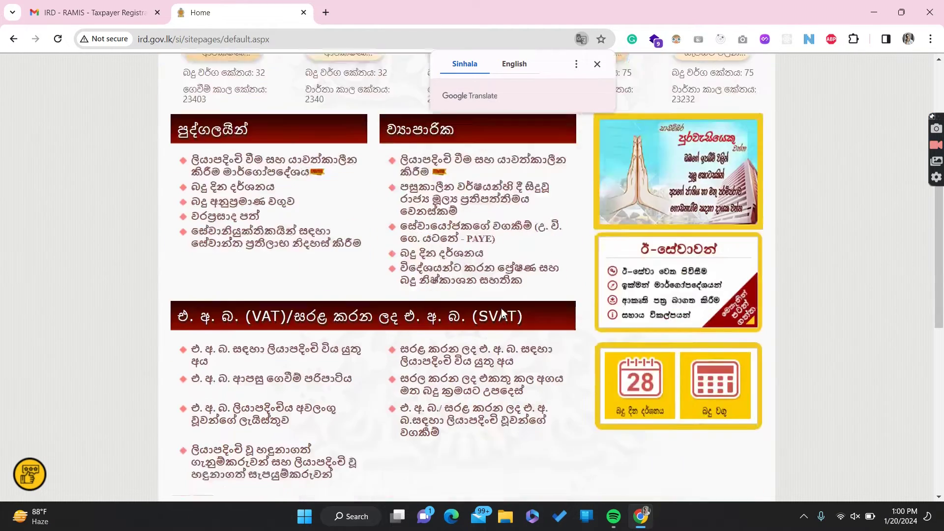
scroll(503, 313, up, 12)
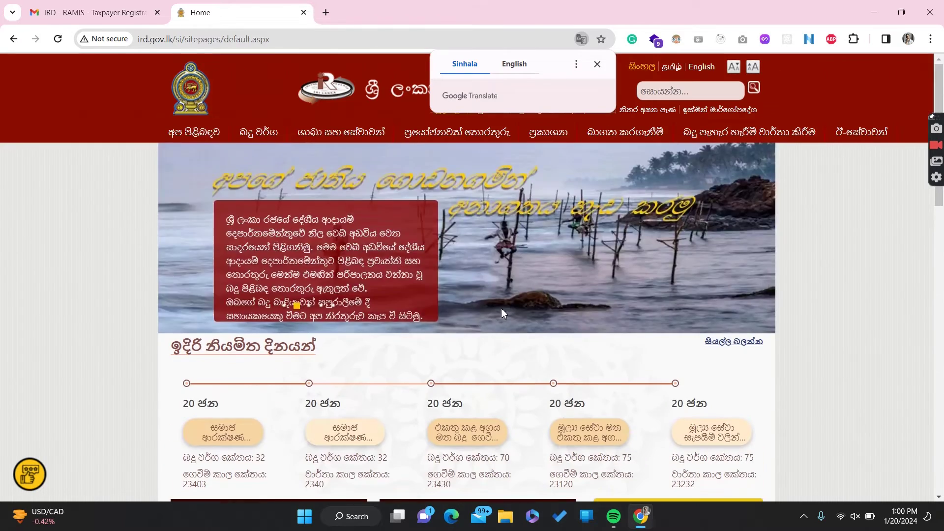
click(597, 66)
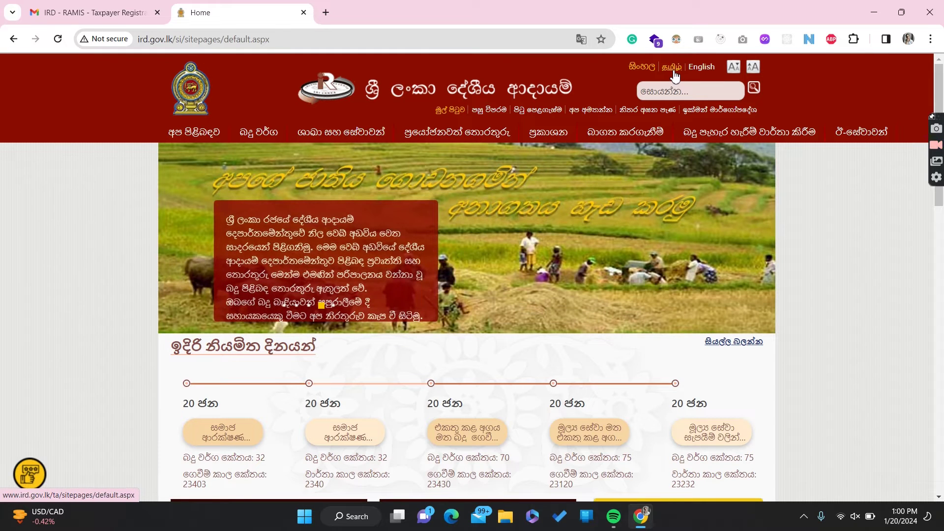
click(702, 67)
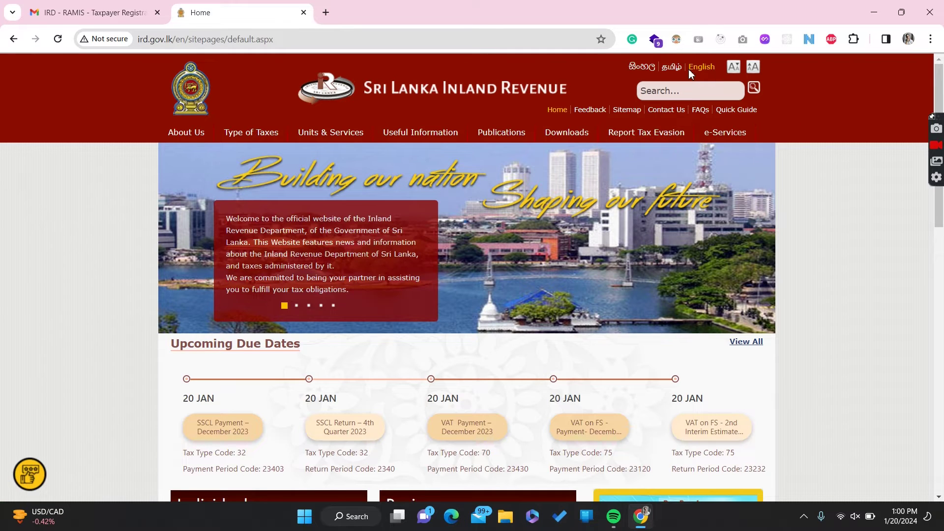
Look over the English home page and open the e-Services Overview and Quick Guides page.
scroll(609, 355, down, 10)
scroll(609, 356, up, 2)
scroll(609, 356, up, 15)
mouse_move(733, 133)
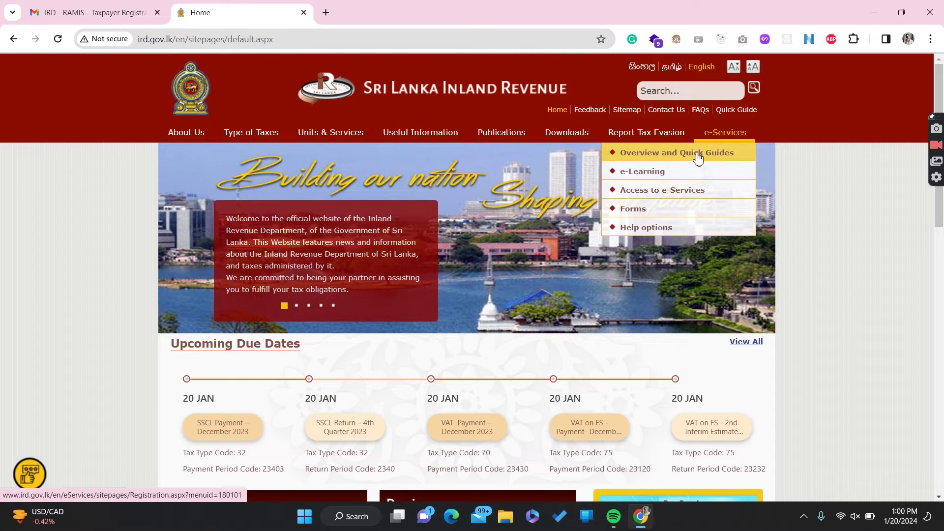
click(695, 154)
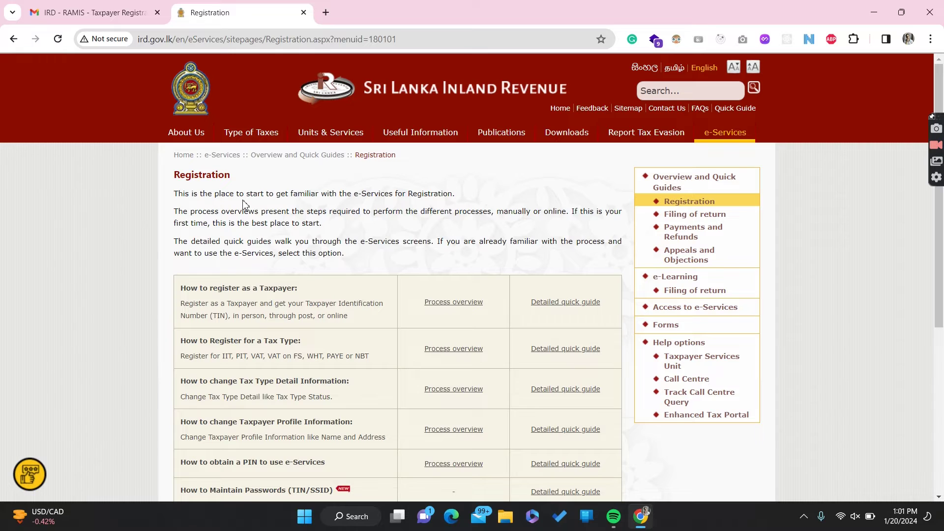
Look through the Registration guides and open the process overview for "How to register as a Taxpayer".
scroll(243, 203, down, 3)
scroll(243, 203, up, 3)
scroll(243, 204, down, 1)
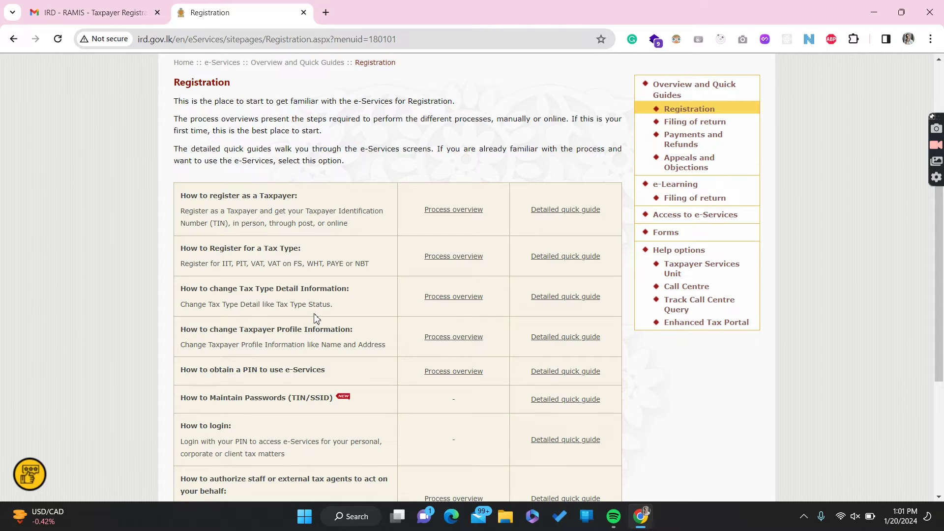
scroll(316, 318, down, 3)
scroll(315, 317, up, 3)
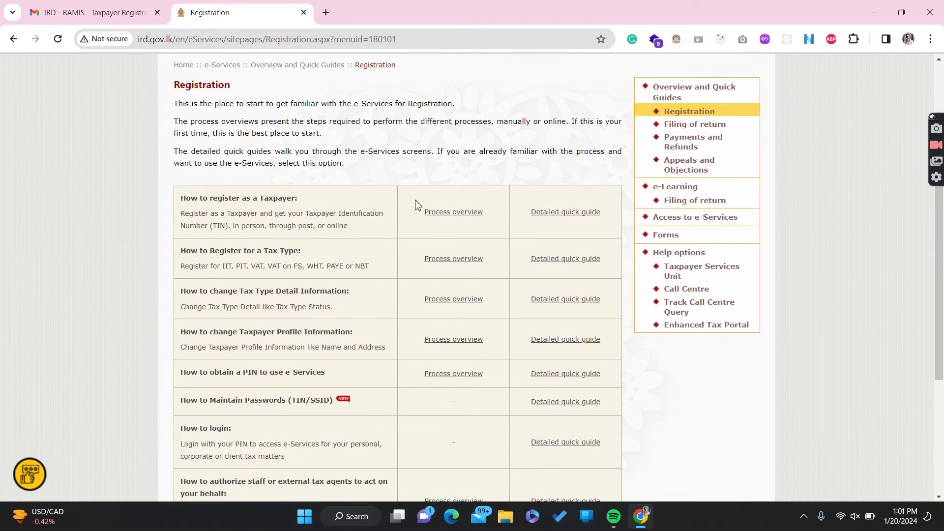
click(463, 214)
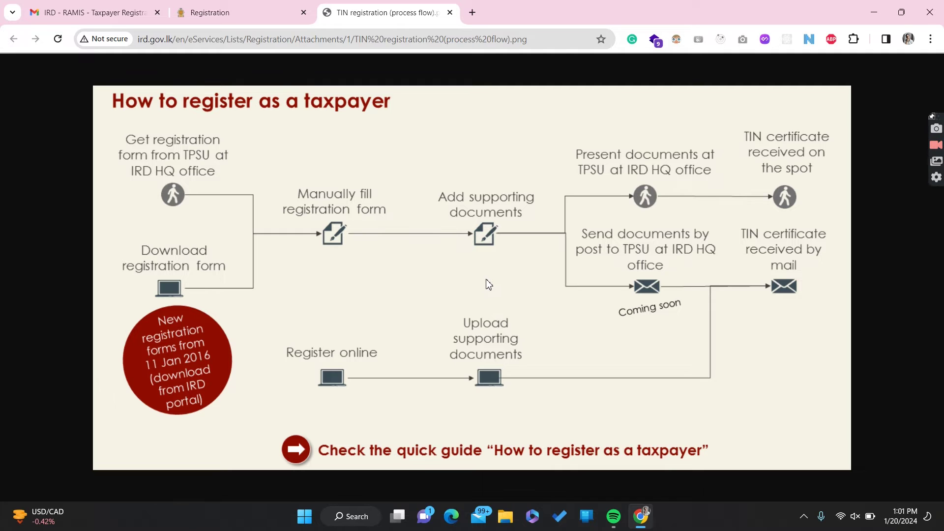
Return to the Registration page and open the detailed quick guide for "How to register as a Taxpayer".
click(241, 12)
scroll(476, 194, up, 1)
scroll(475, 194, down, 5)
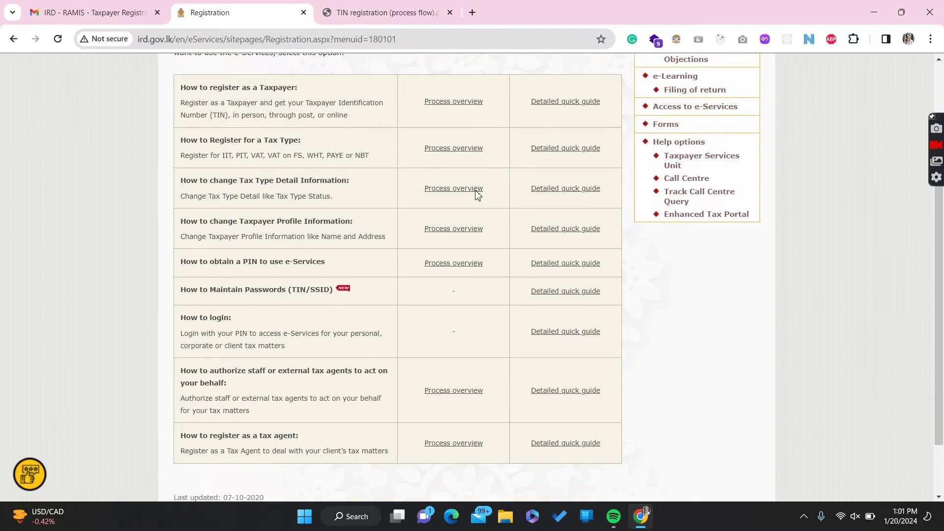
scroll(476, 192, up, 5)
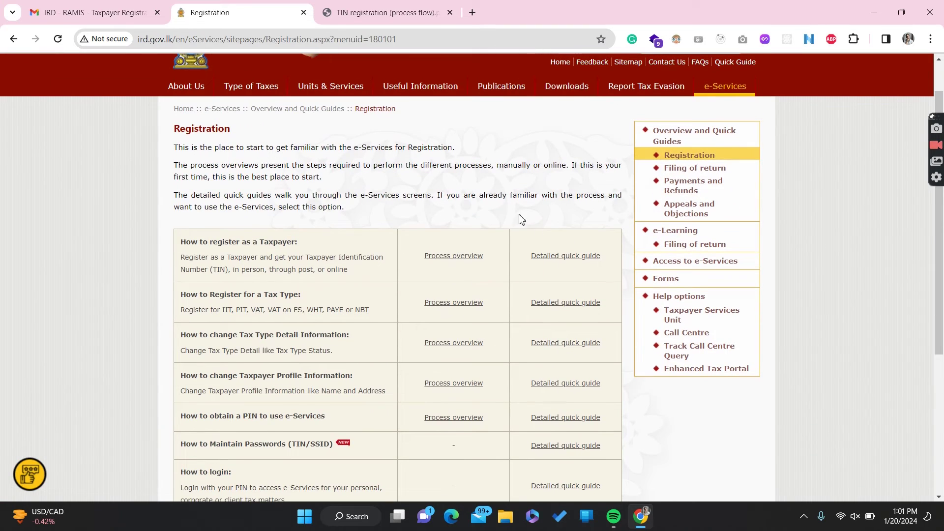
click(581, 252)
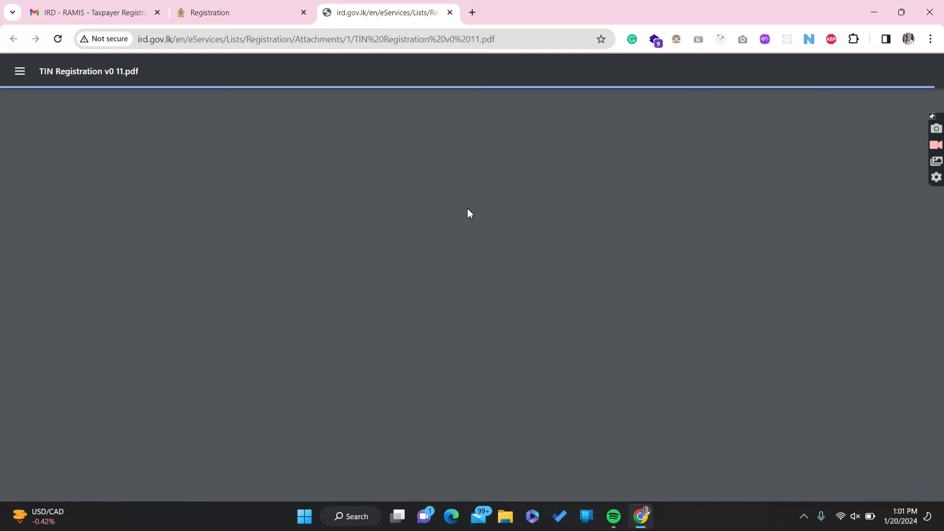
Read the guide's instructions on postal and online individual registration, from the application form through supporting documents and declaration.
scroll(468, 209, down, 5)
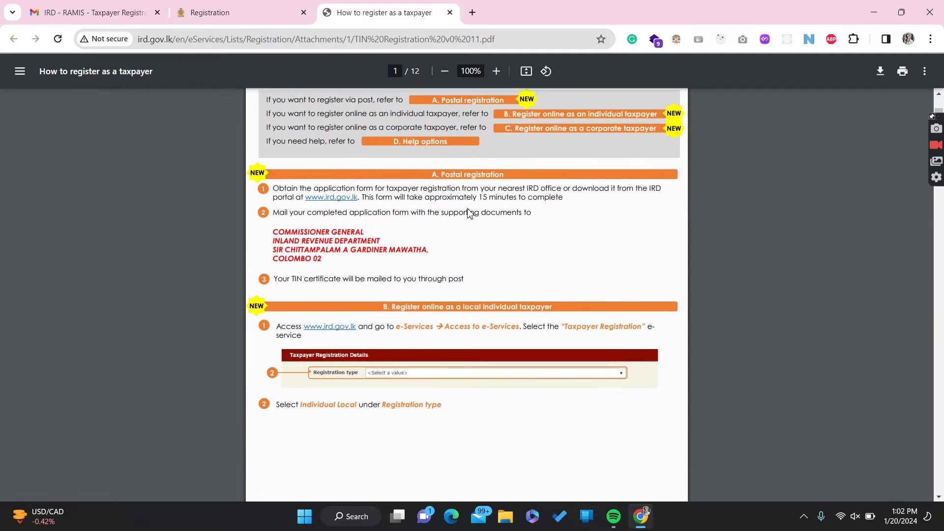
scroll(470, 212, up, 4)
scroll(470, 213, down, 4)
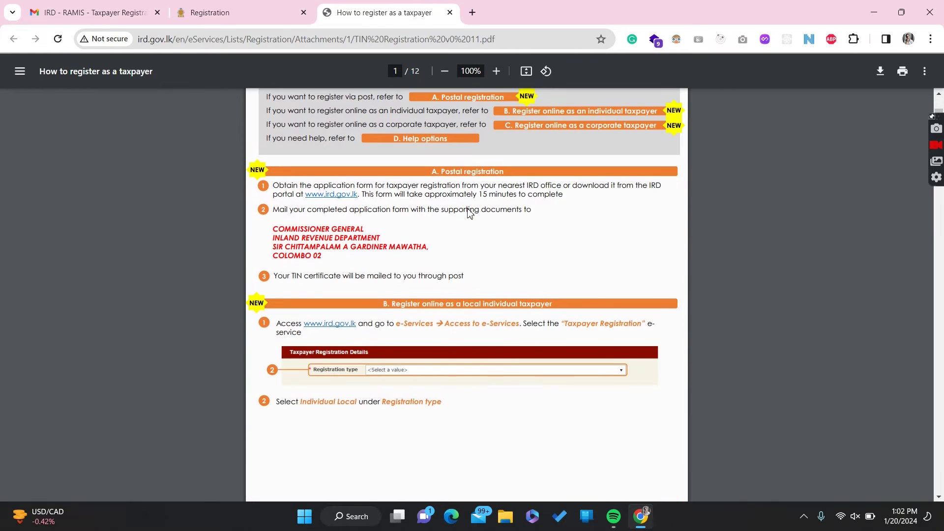
scroll(470, 213, down, 3)
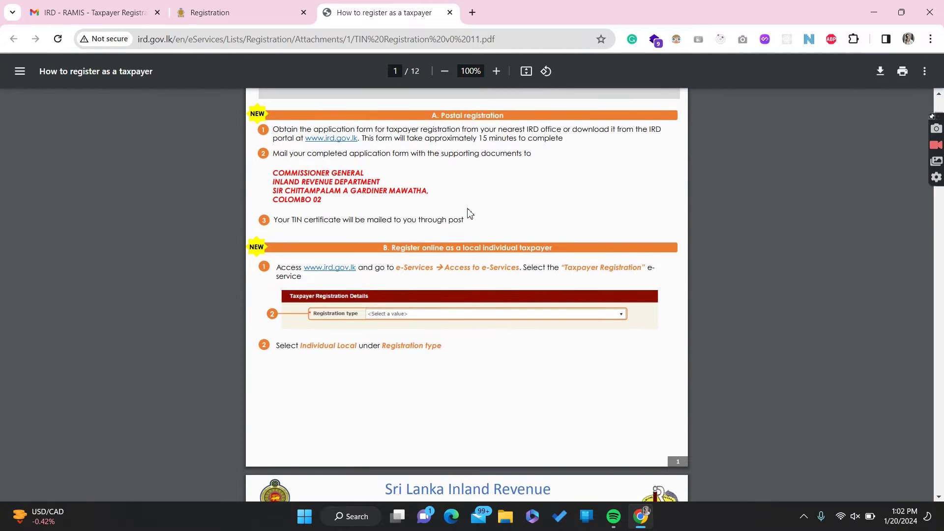
scroll(468, 213, down, 8)
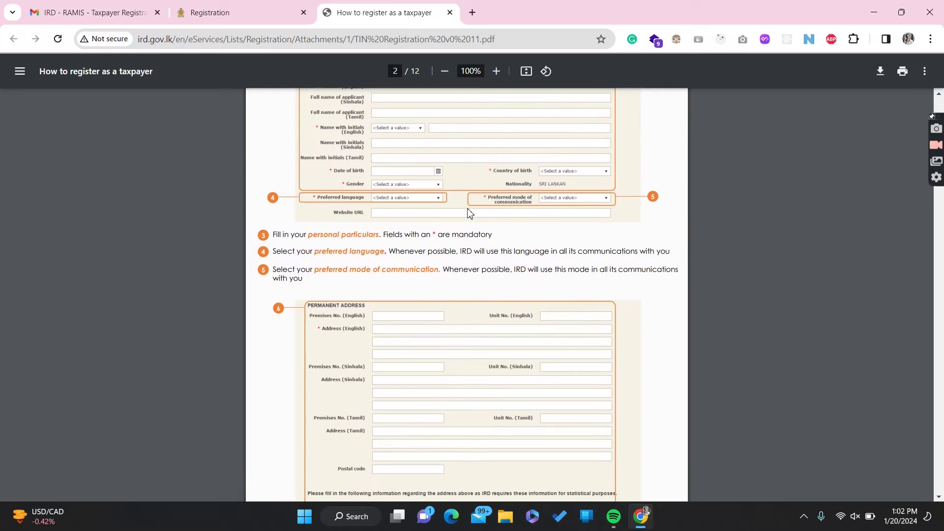
scroll(469, 213, up, 3)
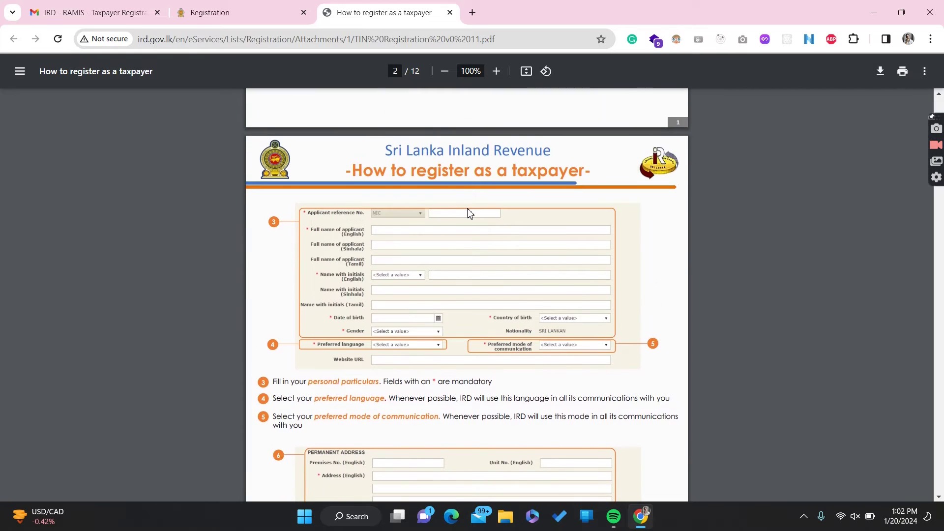
scroll(468, 212, down, 10)
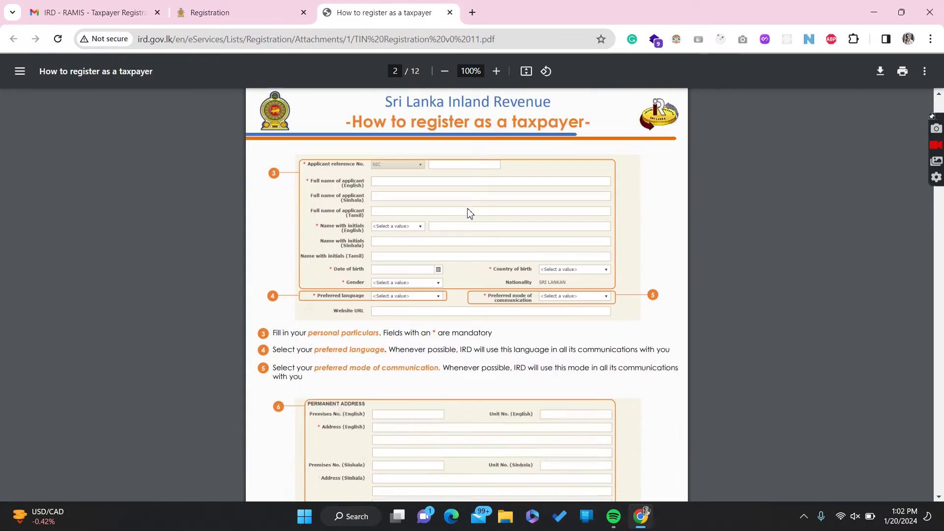
scroll(470, 212, down, 10)
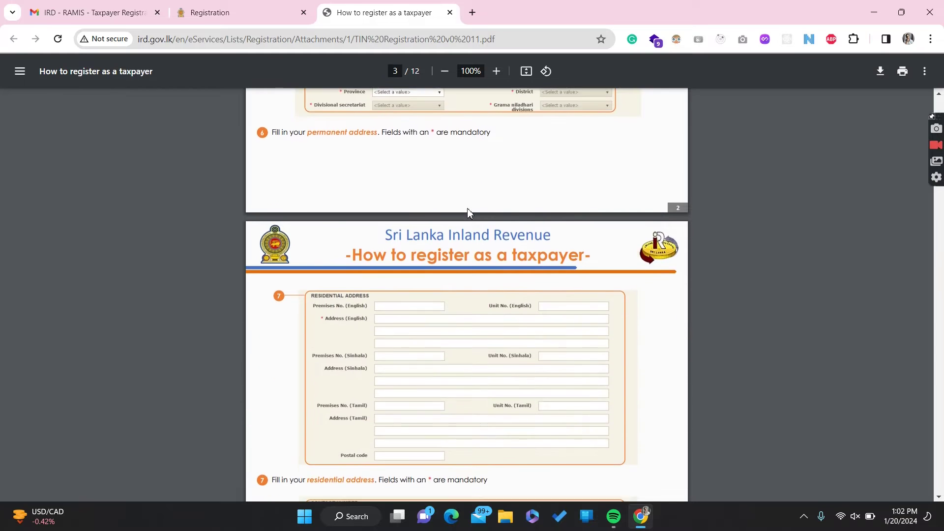
scroll(470, 213, down, 10)
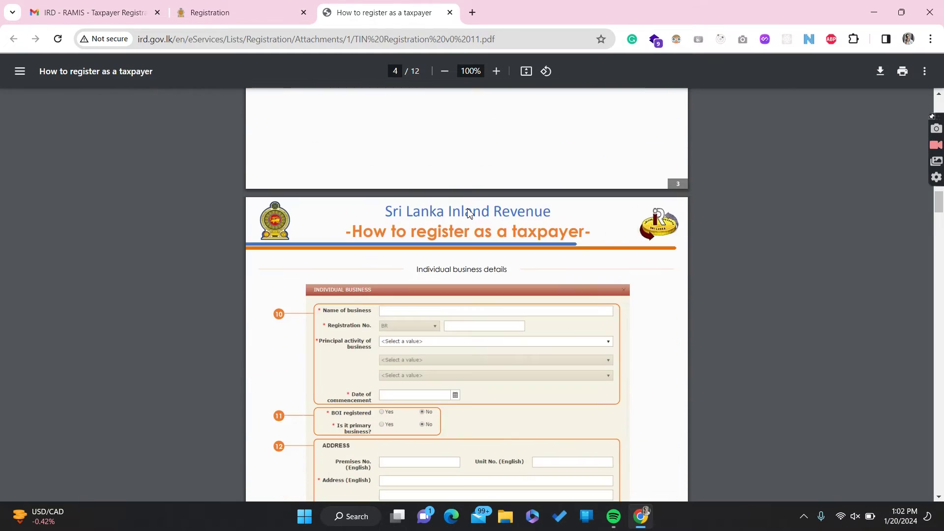
scroll(470, 212, down, 10)
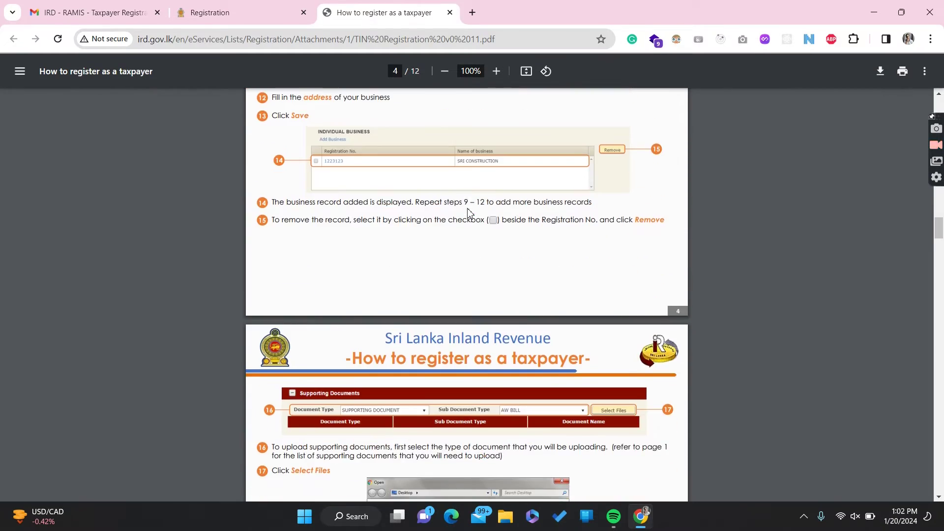
scroll(469, 212, down, 10)
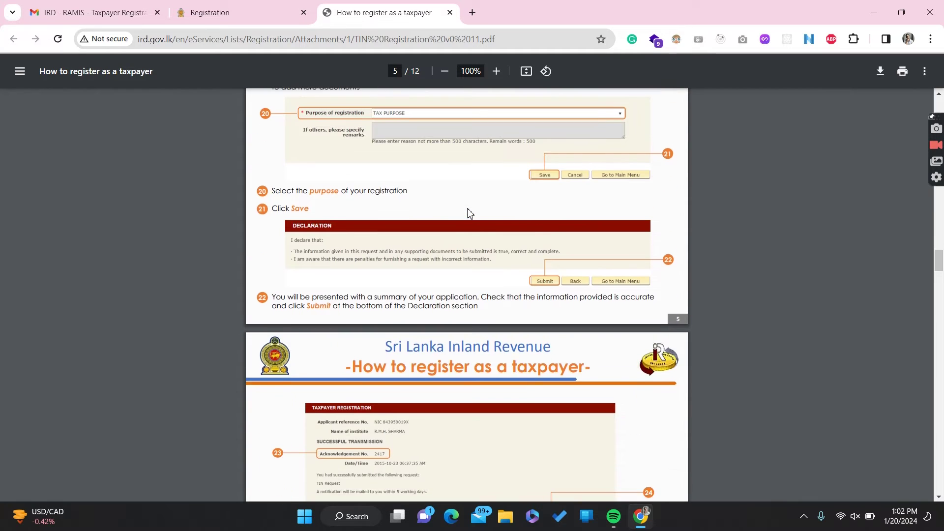
Enlarge the guide to 175% and examine the declaration and submission acknowledgement instructions, steps 22 to 24.
scroll(470, 212, up, 5)
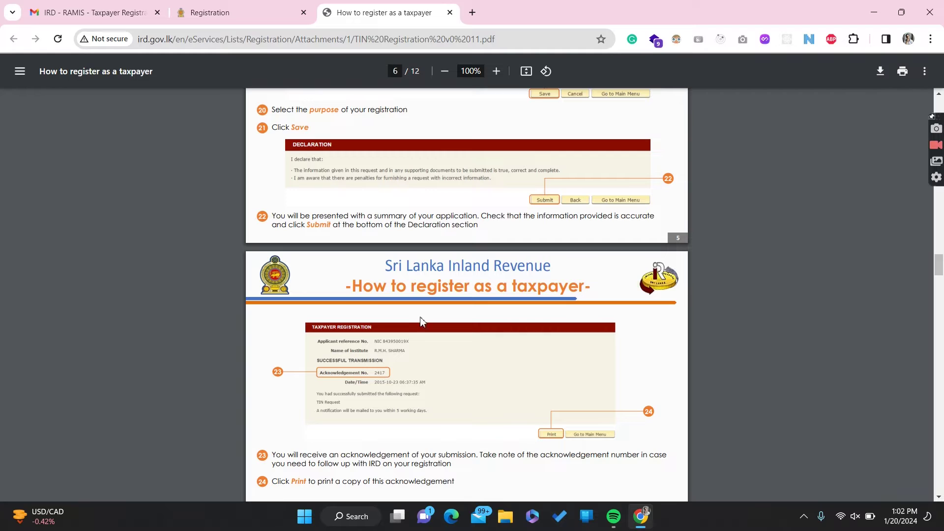
scroll(468, 339, down, 2)
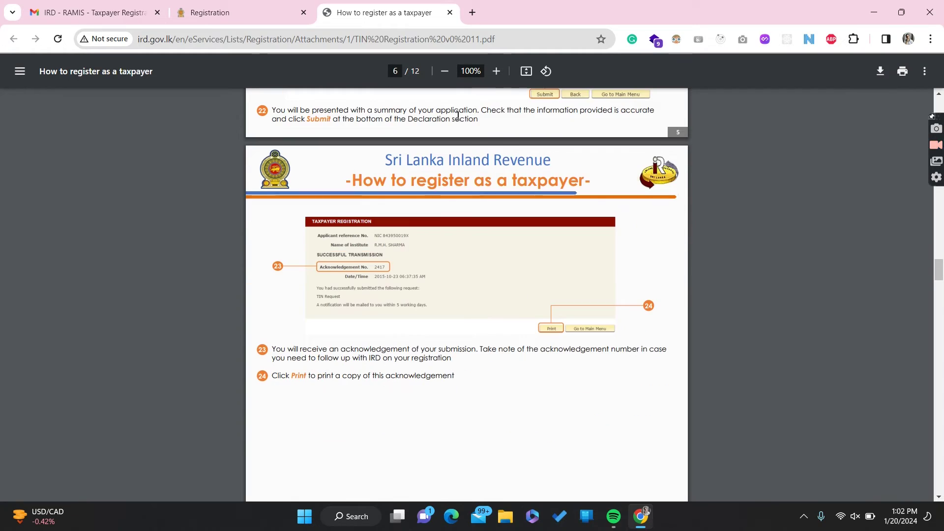
click(497, 71)
click(497, 71)
click(497, 71)
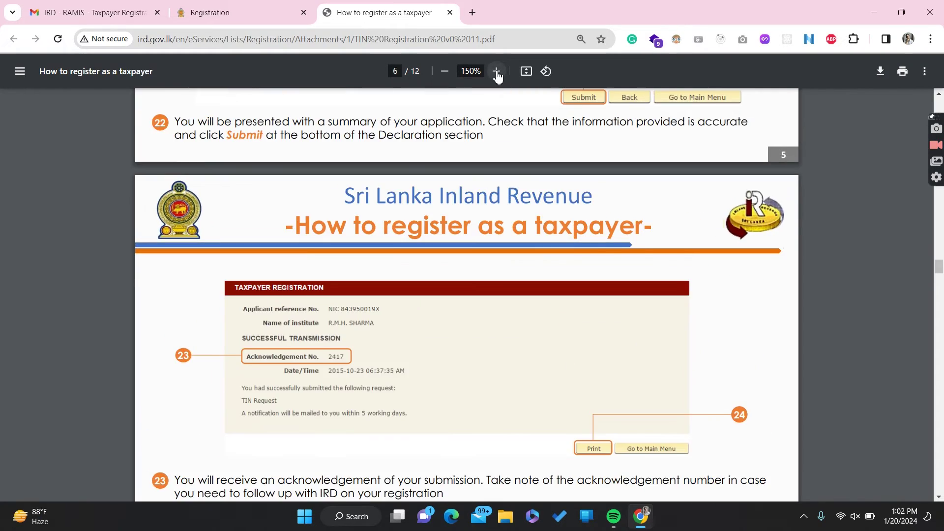
click(497, 71)
scroll(357, 382, down, 4)
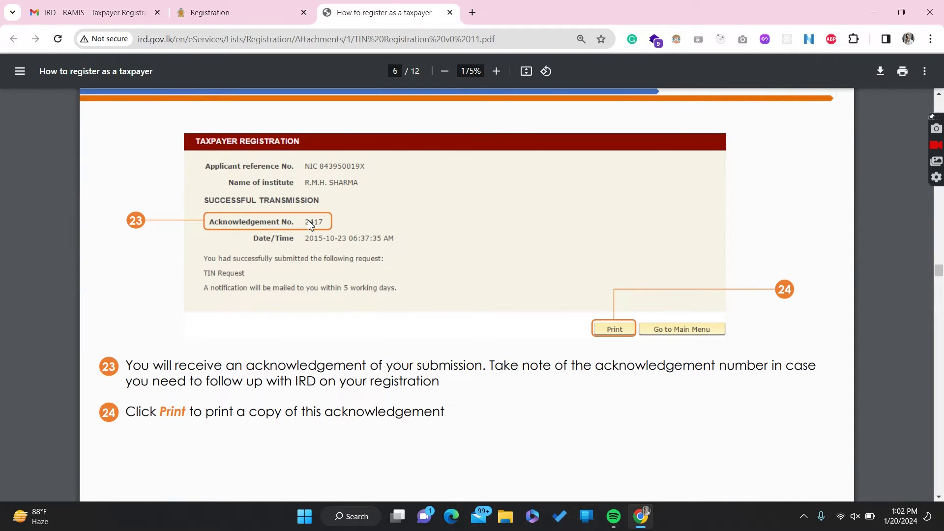
scroll(331, 334, up, 5)
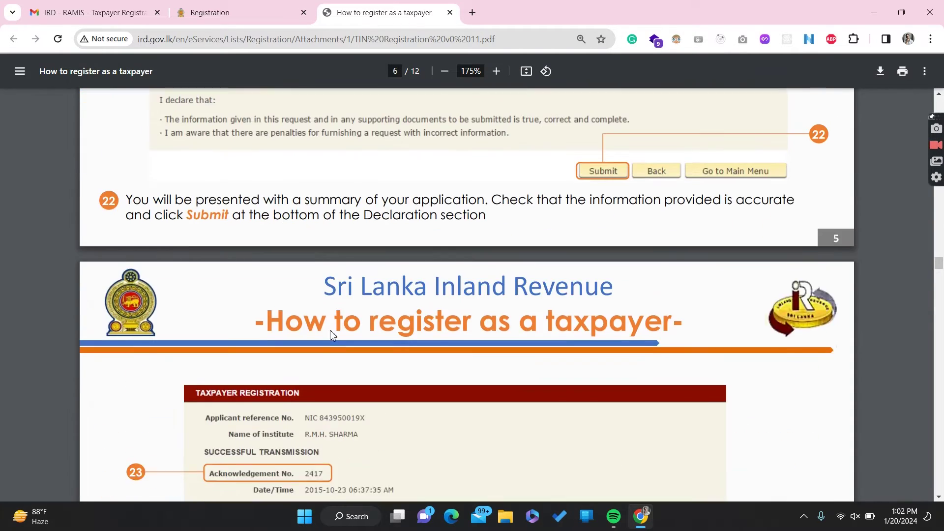
scroll(331, 334, up, 3)
scroll(331, 335, down, 7)
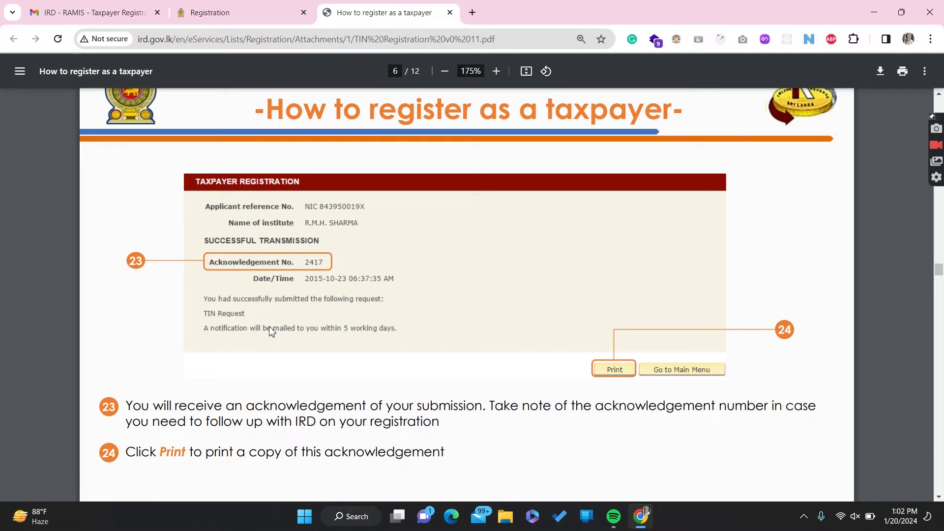
Return to the Registration page, open Access to e-Services, and select Individual Taxpayer as the tax profile for login.
click(229, 11)
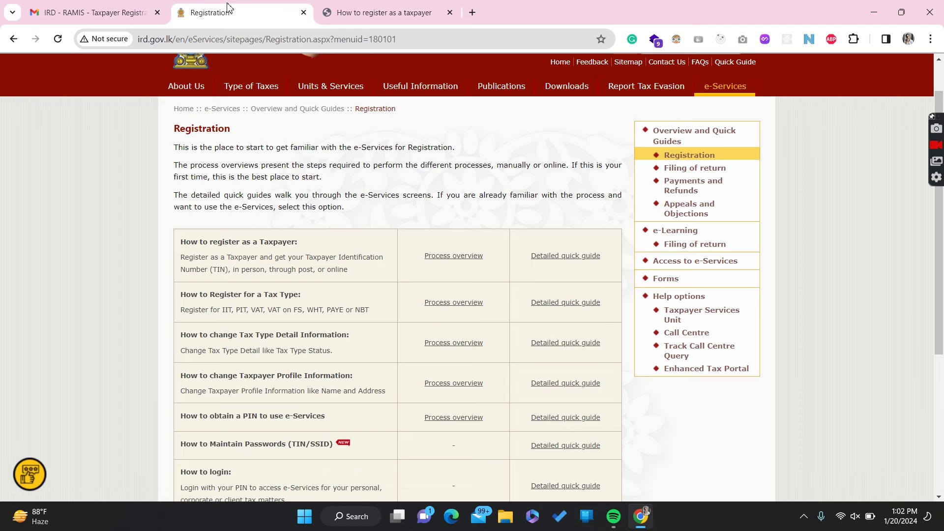
mouse_move(706, 93)
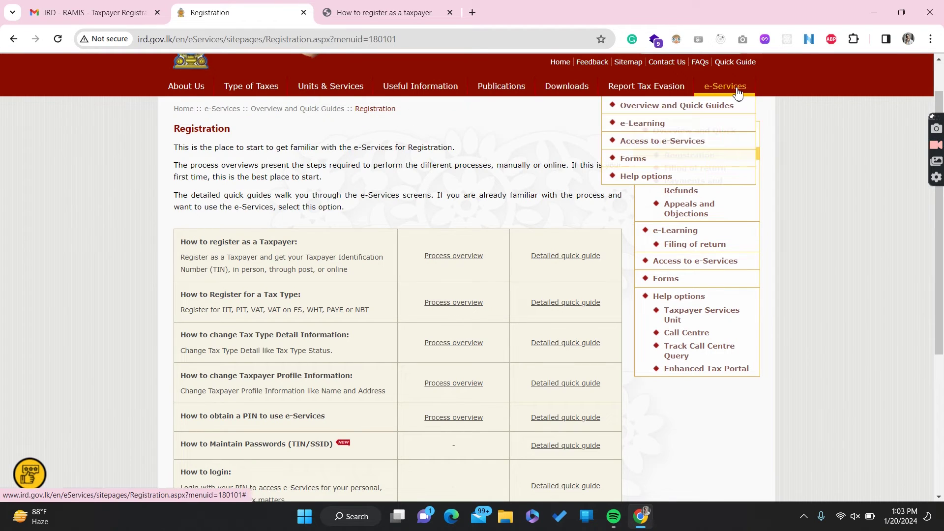
click(663, 142)
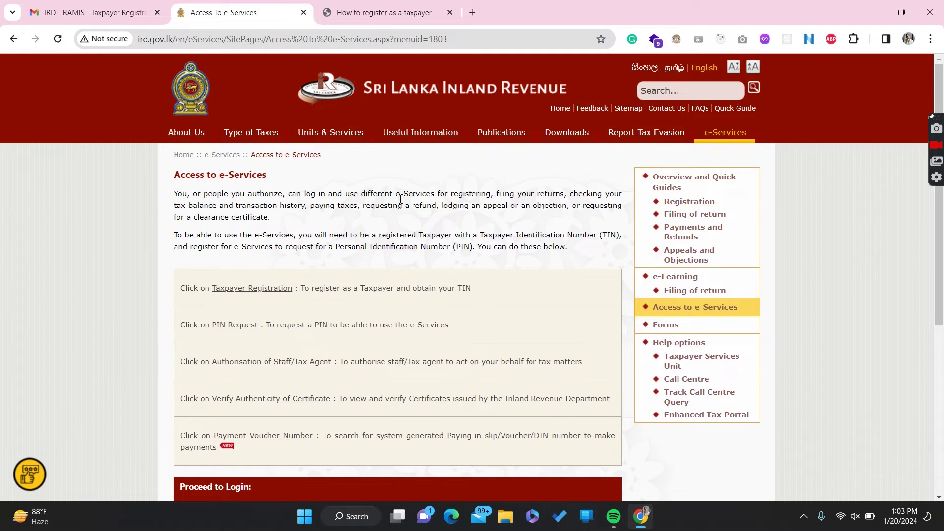
scroll(400, 199, down, 2)
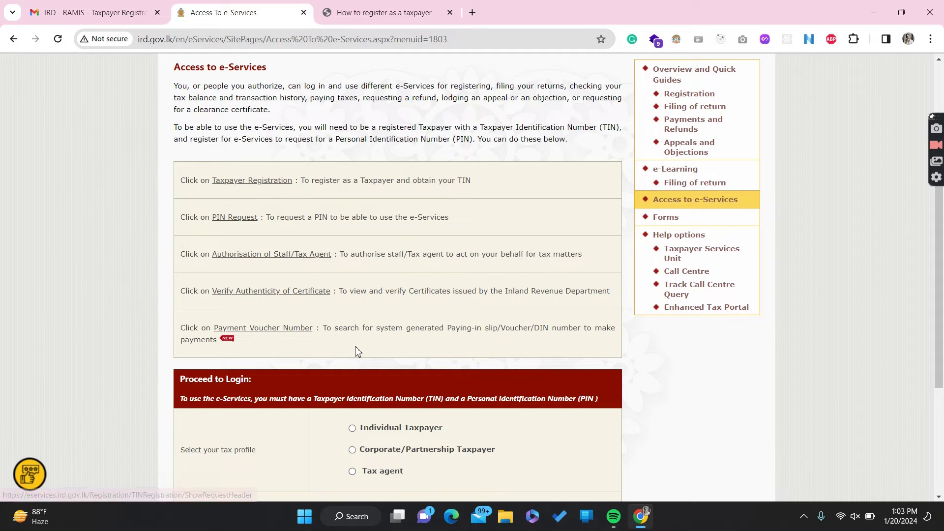
scroll(357, 351, down, 3)
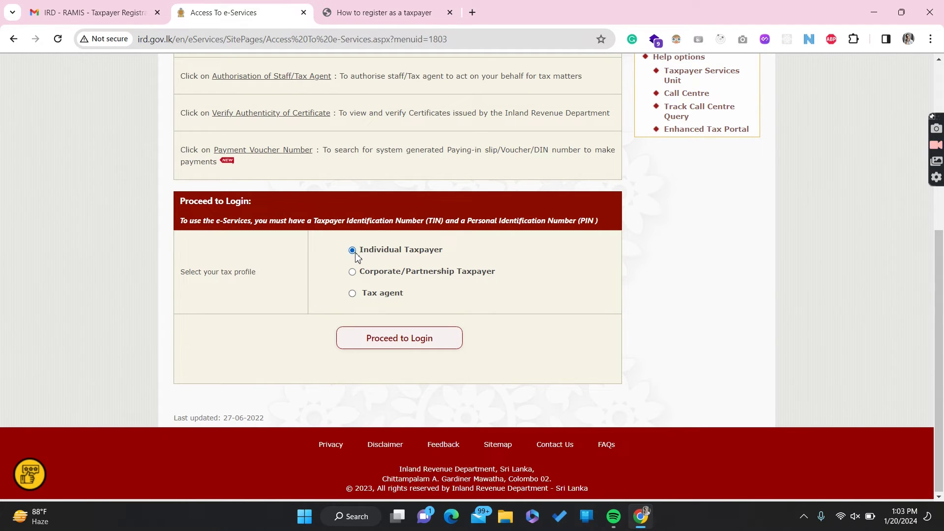
Proceed to the individual taxpayer login page to view its required fields, and return to Access to e-Services.
click(402, 341)
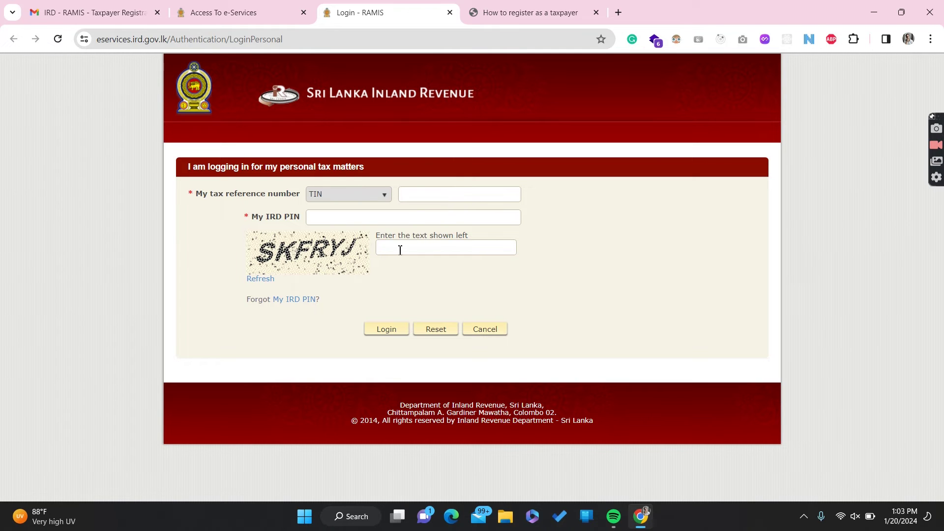
click(276, 12)
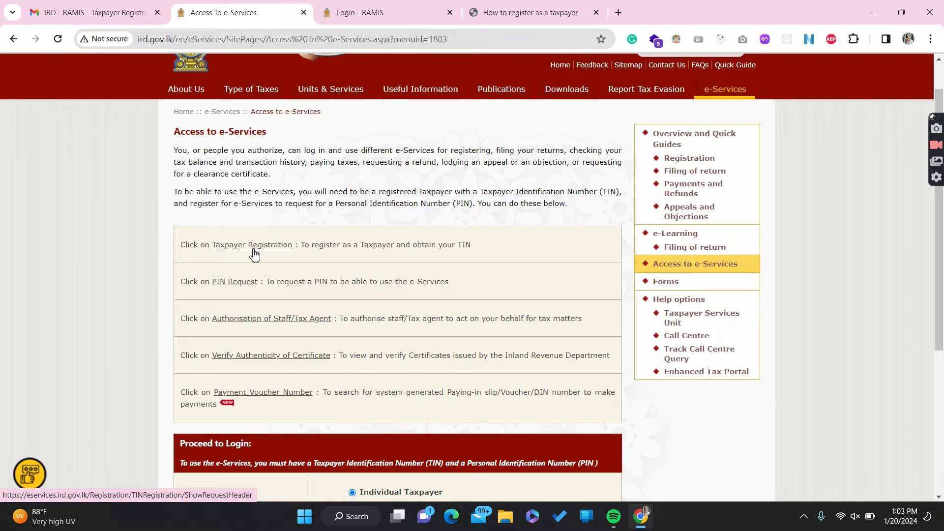
Open the Taxpayer Registration form and set the registration type to INDIVIDUAL LOCAL.
click(253, 245)
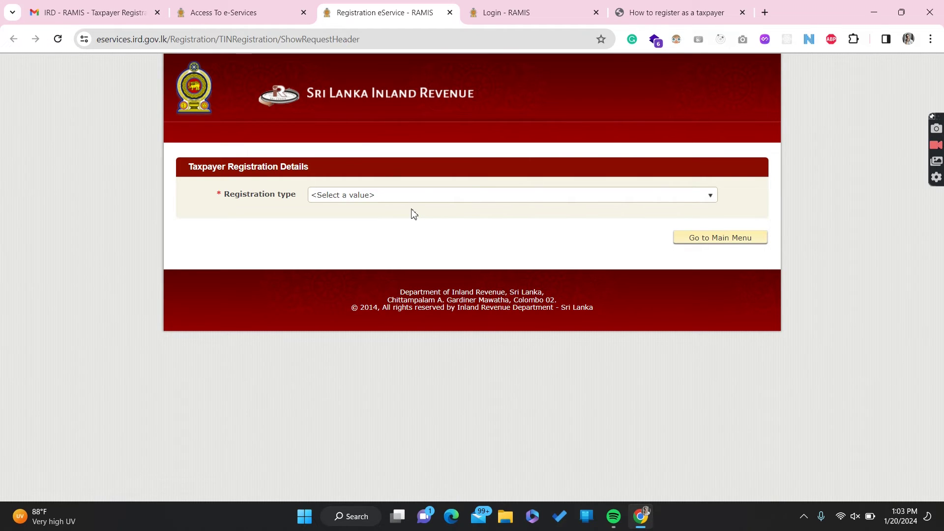
click(350, 196)
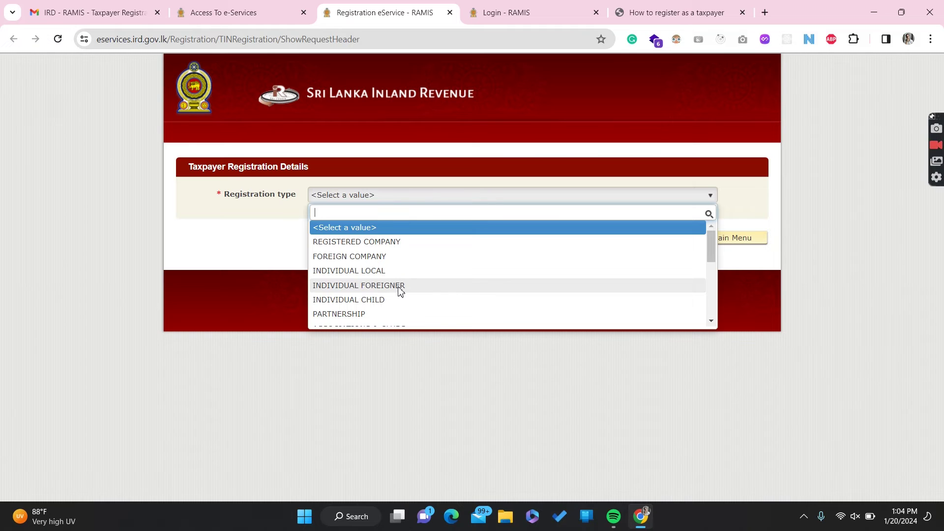
click(348, 271)
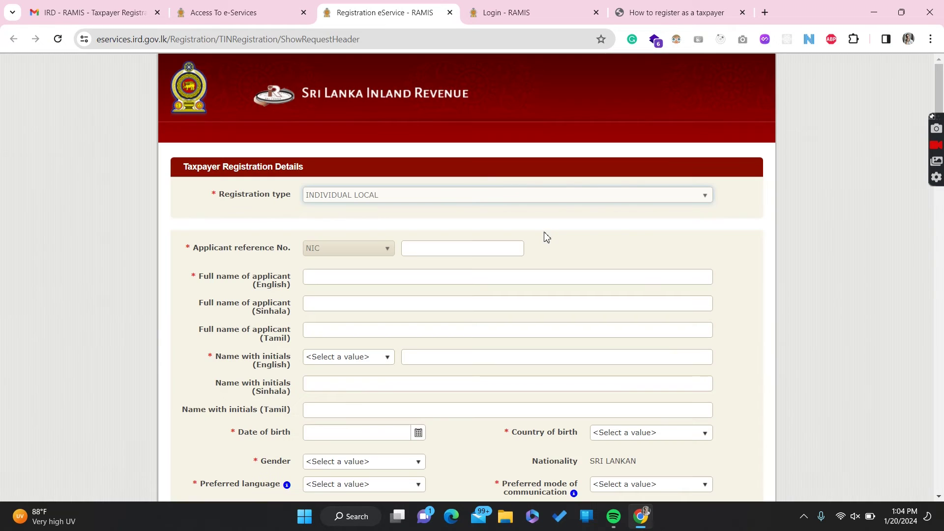
Examine the applicant's personal, residency and income source fields, including the available Profession options.
scroll(547, 237, down, 2)
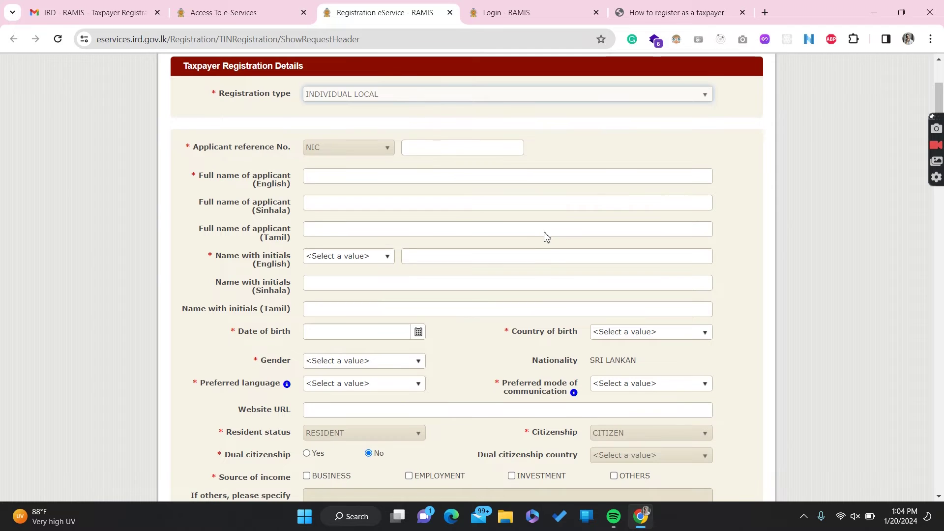
scroll(547, 237, down, 1)
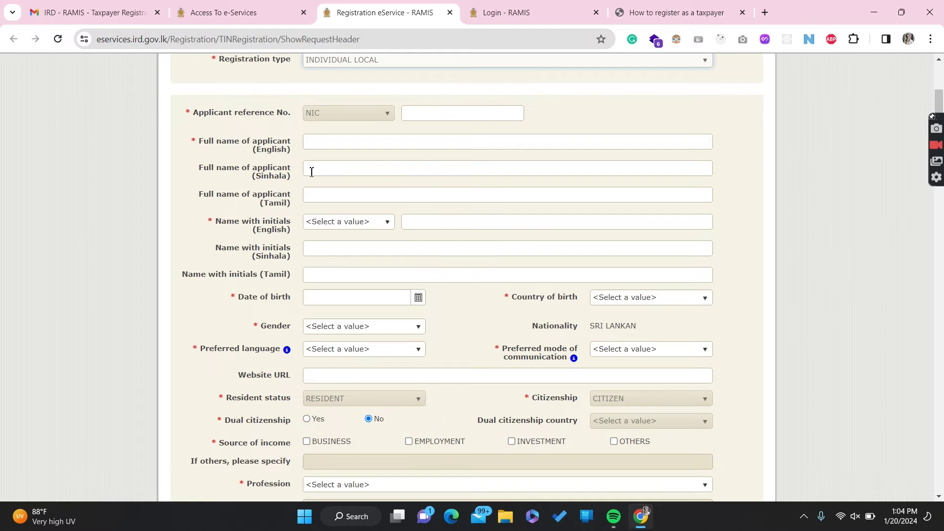
scroll(312, 172, down, 3)
scroll(312, 175, down, 1)
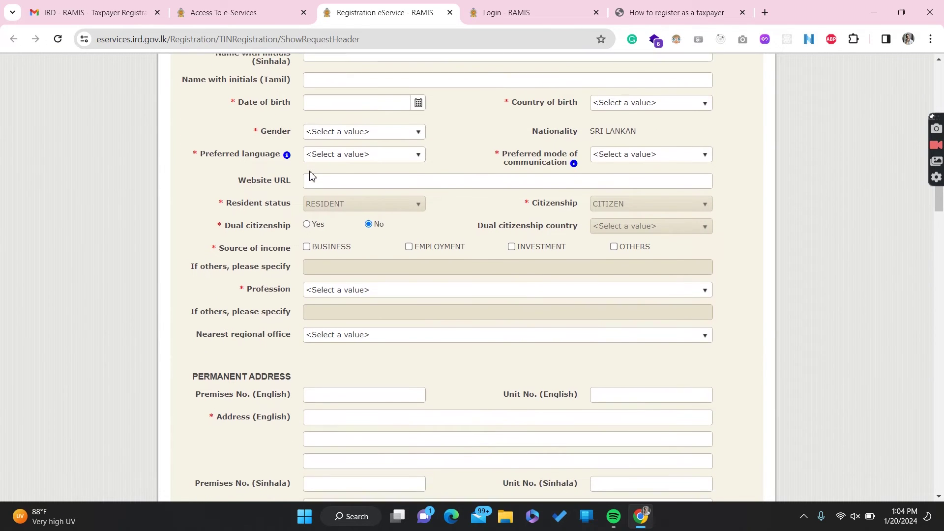
scroll(312, 175, down, 2)
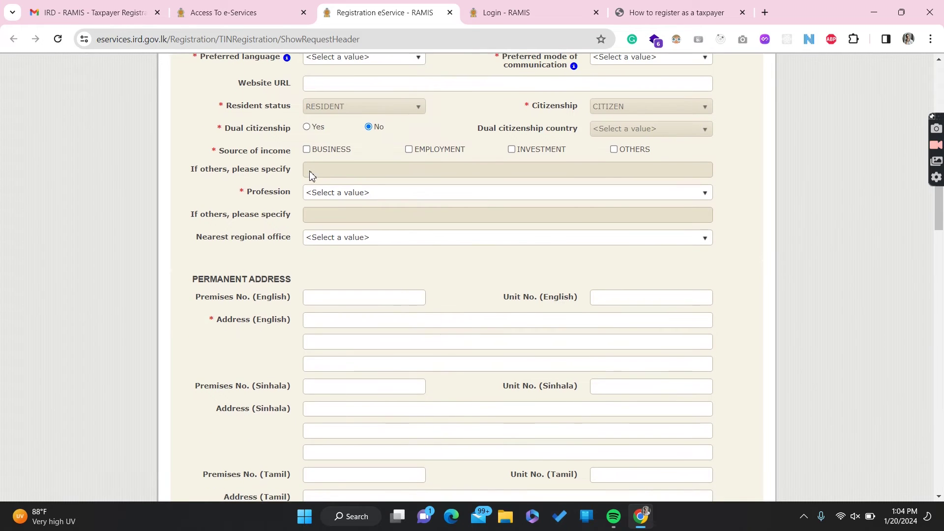
scroll(311, 175, down, 1)
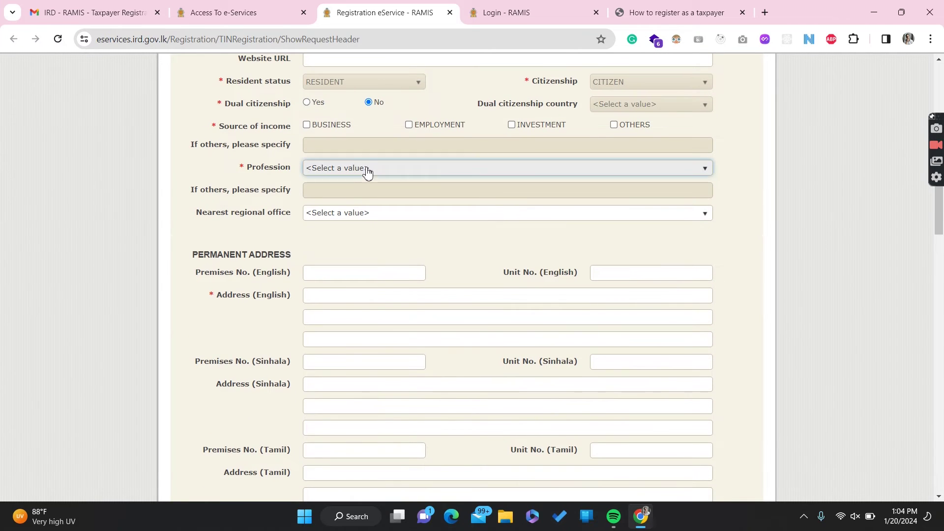
click(368, 169)
scroll(393, 251, down, 2)
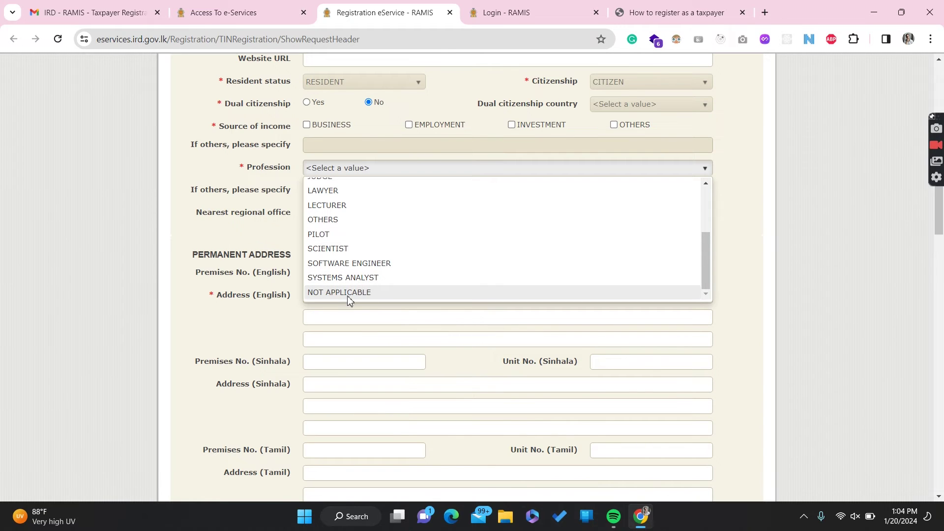
click(264, 318)
Examine the form's address, contact, bank, family and individual business sections down to Supporting Documents.
scroll(263, 318, down, 4)
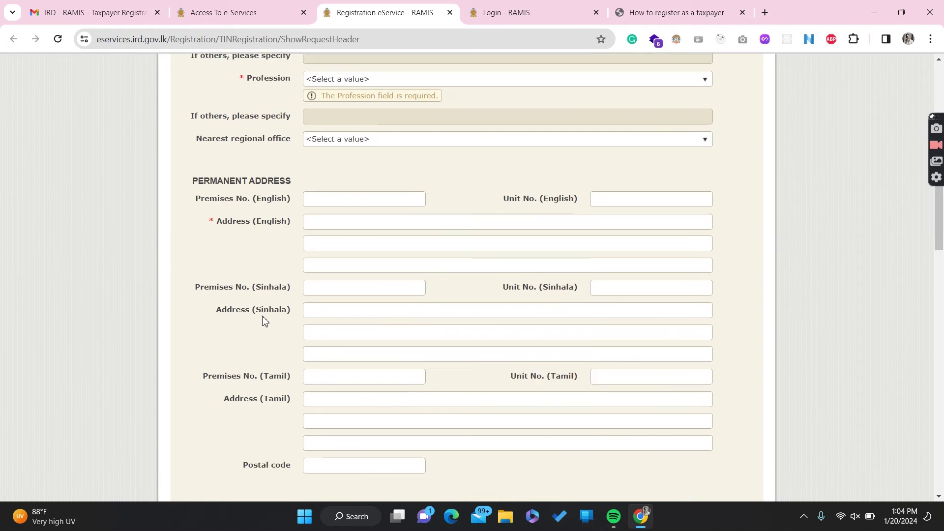
scroll(264, 321, down, 1)
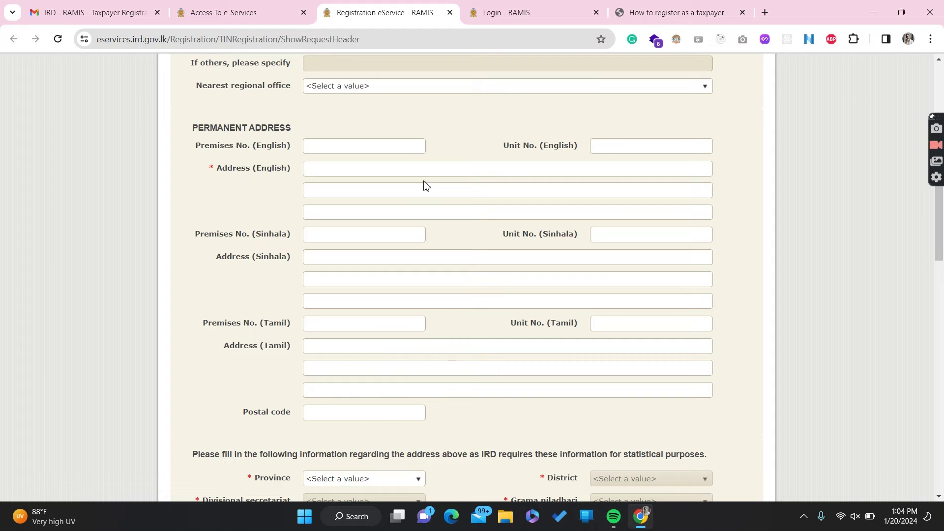
click(328, 172)
click(341, 194)
click(261, 220)
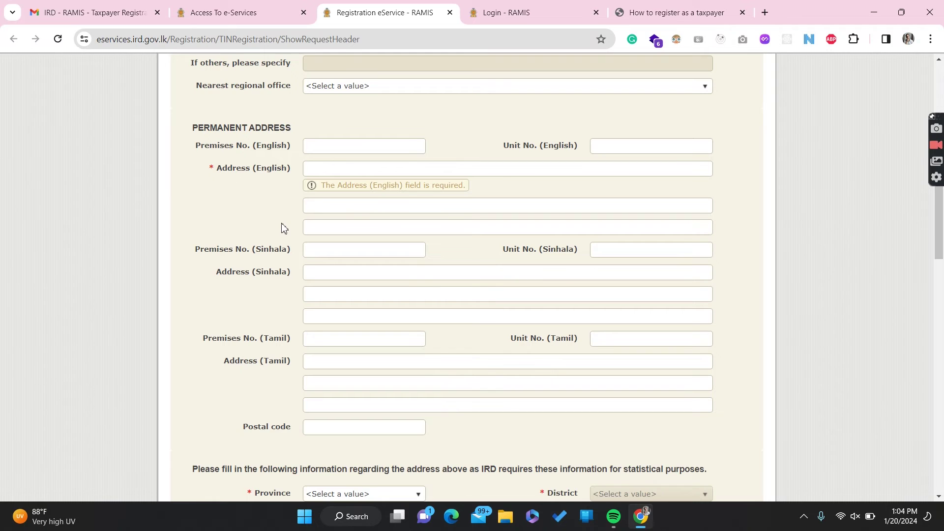
scroll(283, 227, down, 7)
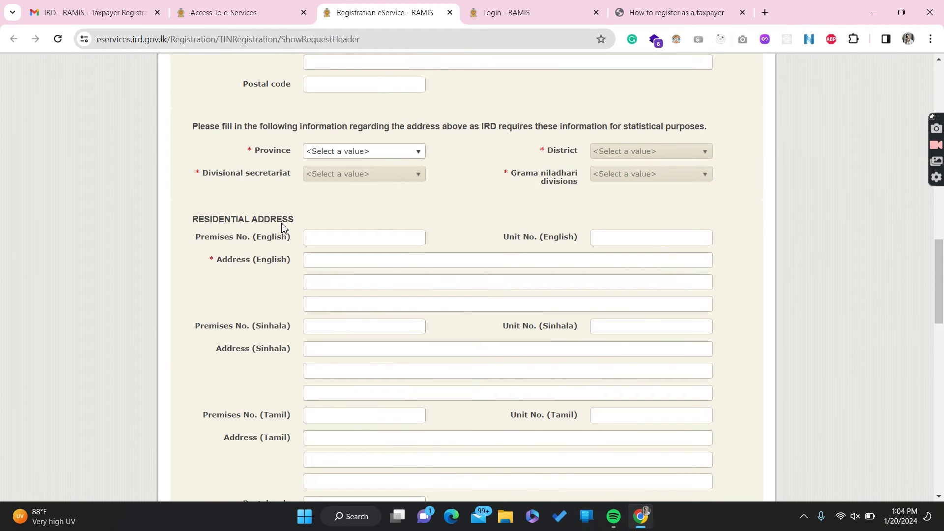
scroll(282, 227, down, 10)
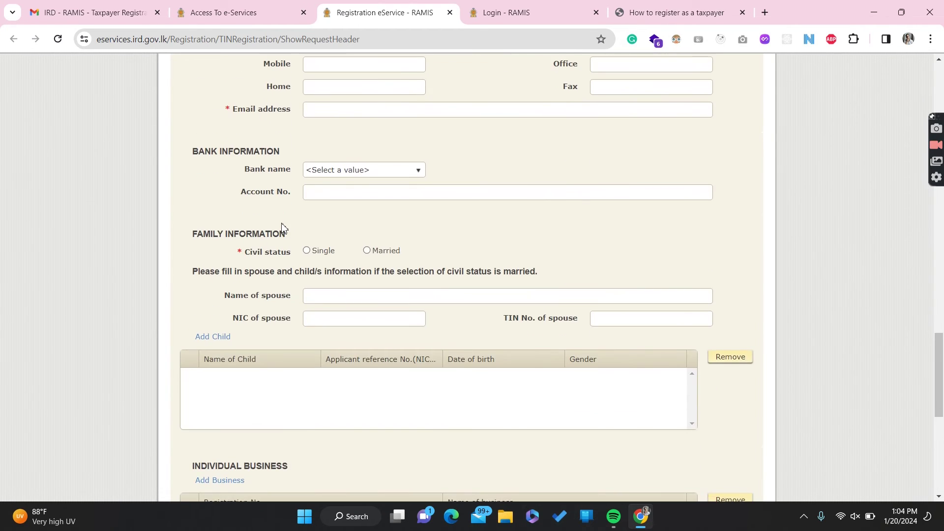
scroll(283, 227, down, 3)
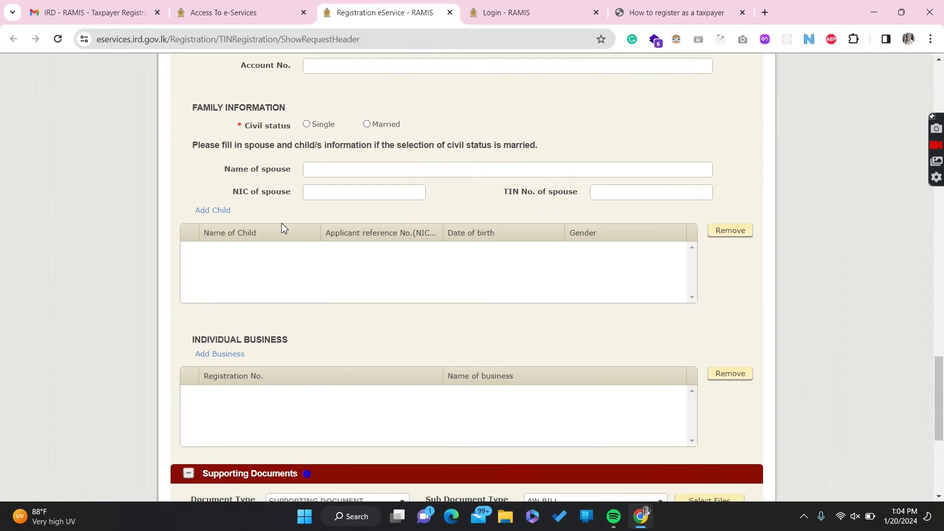
scroll(282, 225, down, 6)
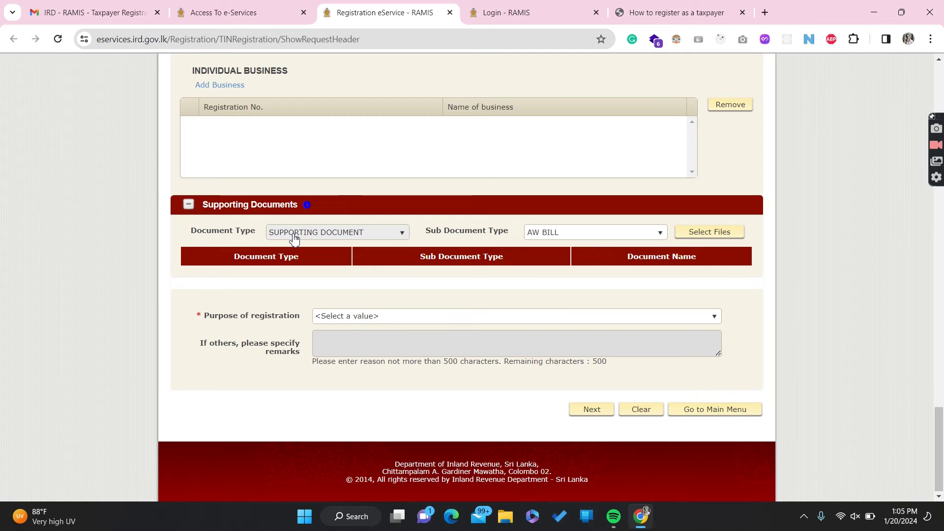
Check the Document Type and Sub Document Type options offered for supporting documents, leaving the sub document type as AW BILL.
click(310, 239)
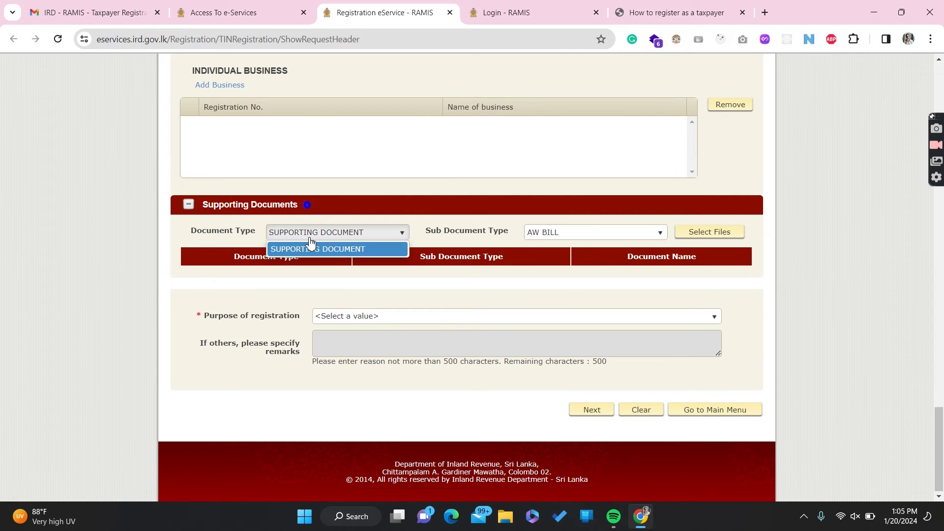
click(309, 248)
click(613, 239)
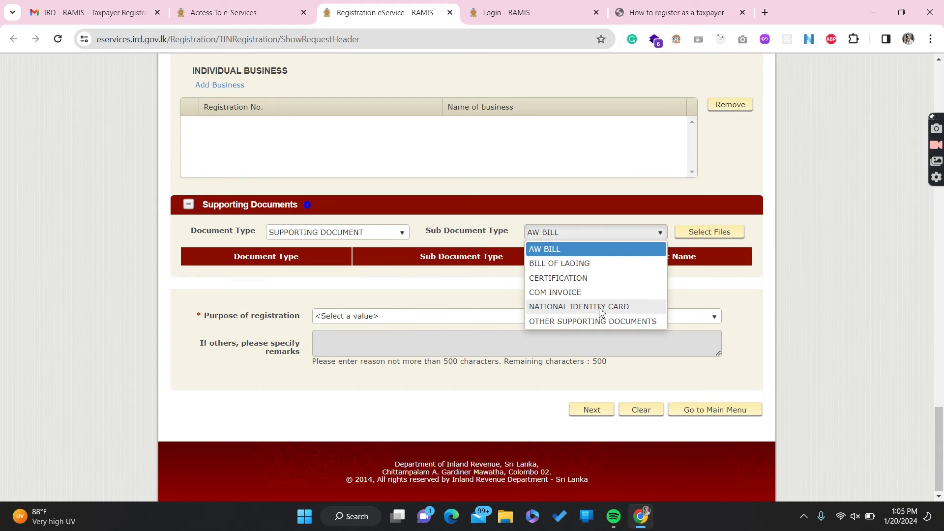
click(399, 296)
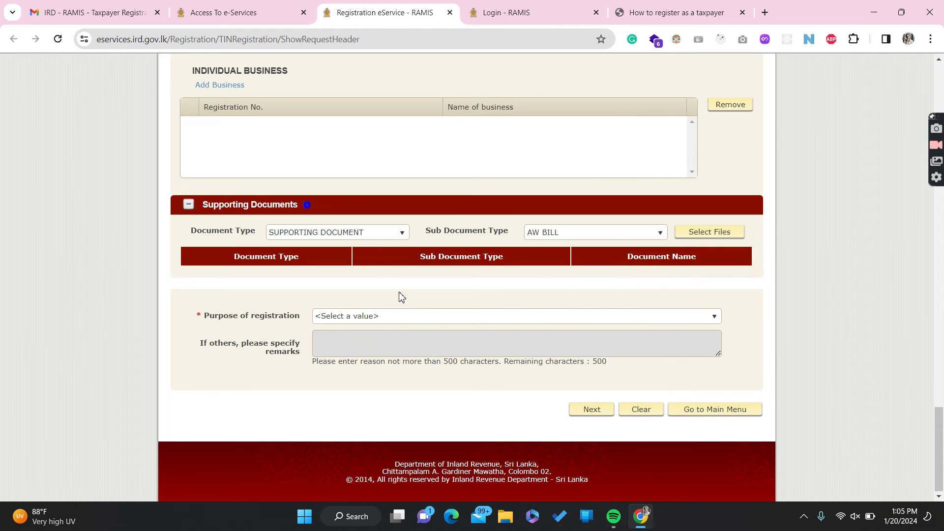